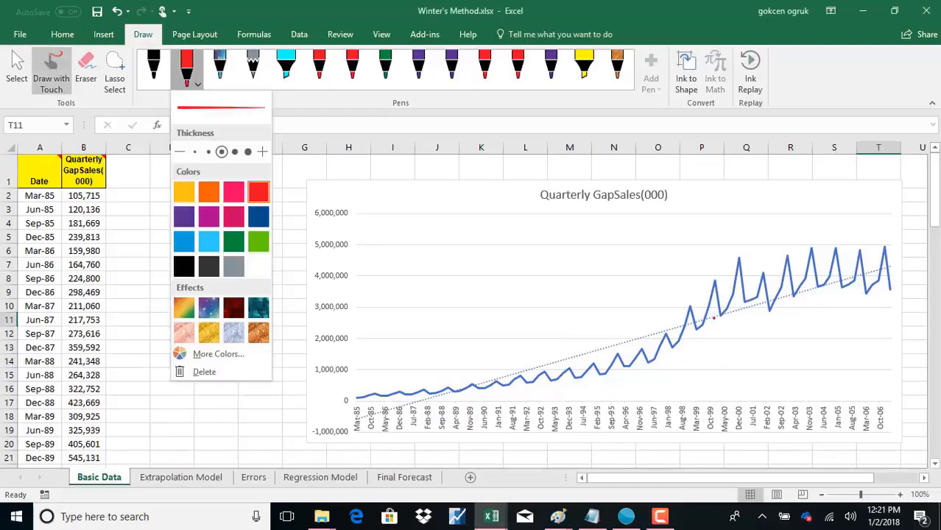
pyautogui.click(714, 318)
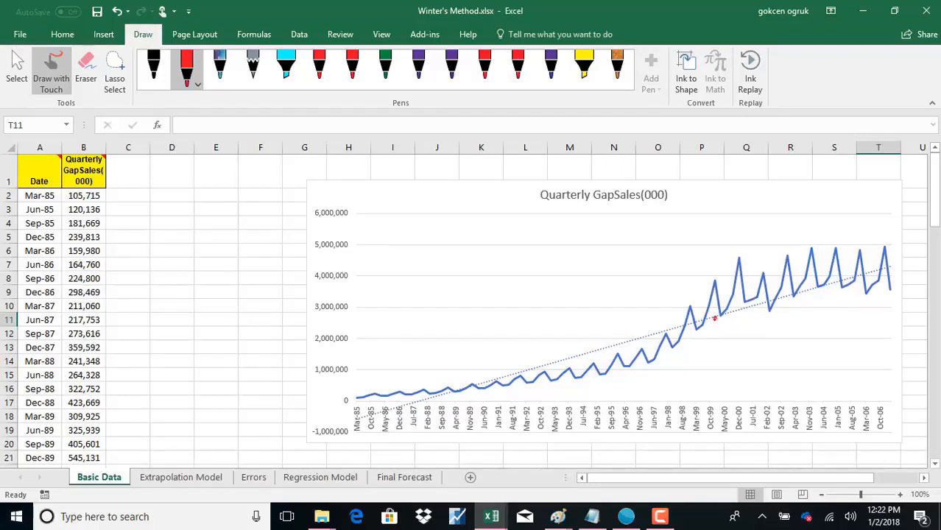
pyautogui.click(714, 318)
# Open the Extrapolation Model sheet and examine the seasonal average formula in I8.
pyautogui.click(179, 479)
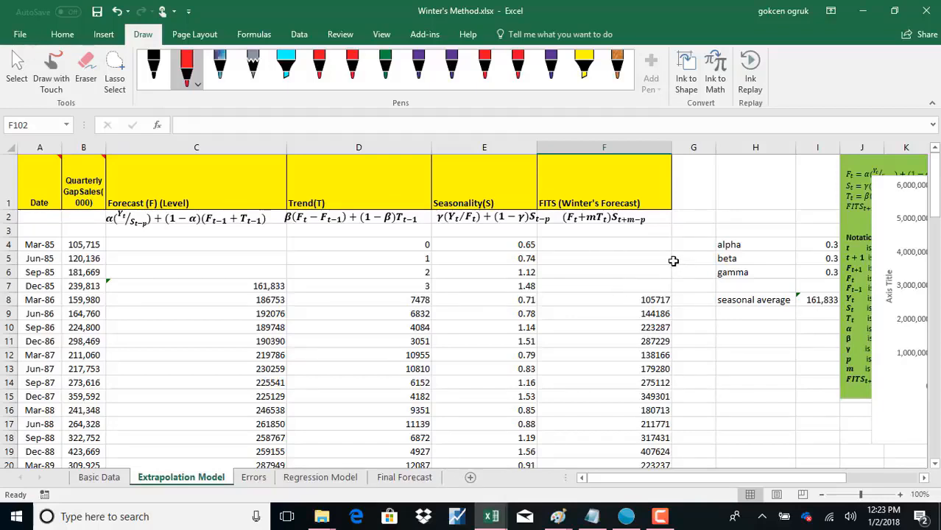
pyautogui.click(811, 296)
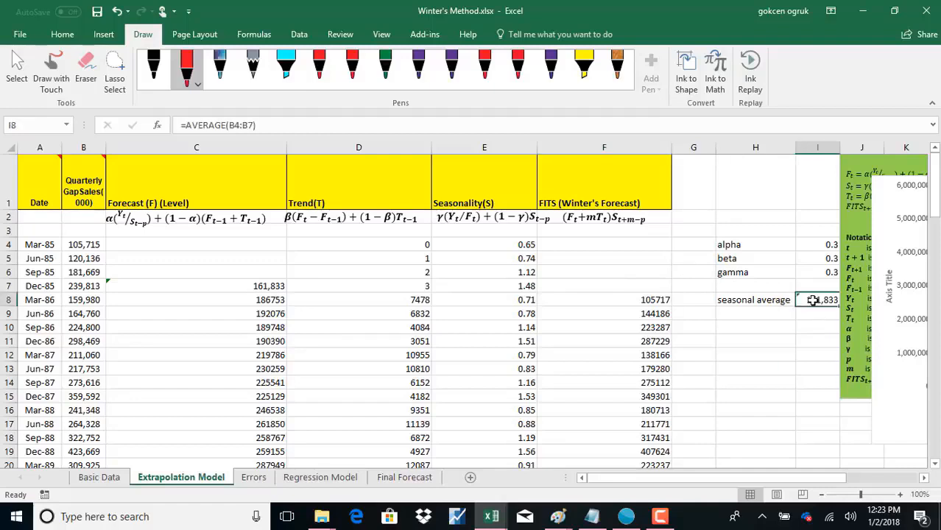
pyautogui.doubleClick(814, 300)
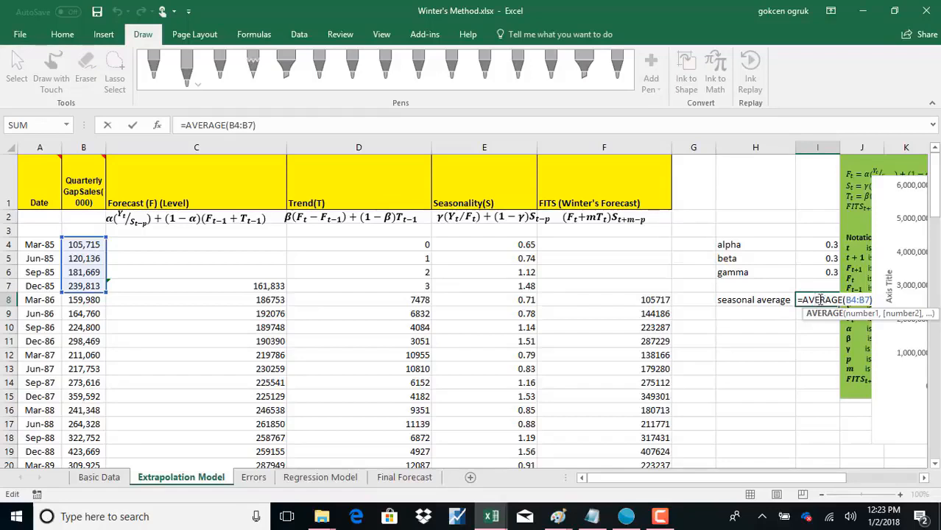
pyautogui.press('Return')
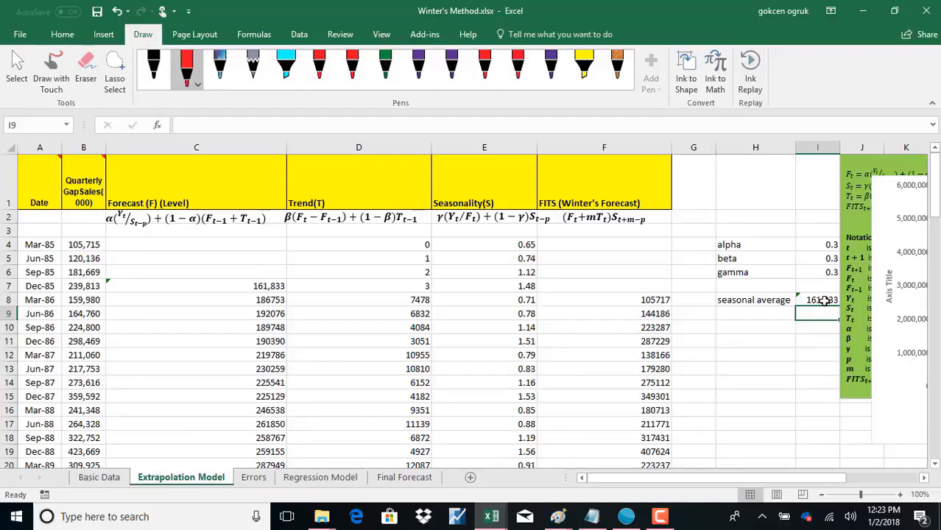
# Examine the initial seasonality formulas in E4 through E7, checking how each quarter's sales are divided by the seasonal average.
pyautogui.doubleClick(527, 244)
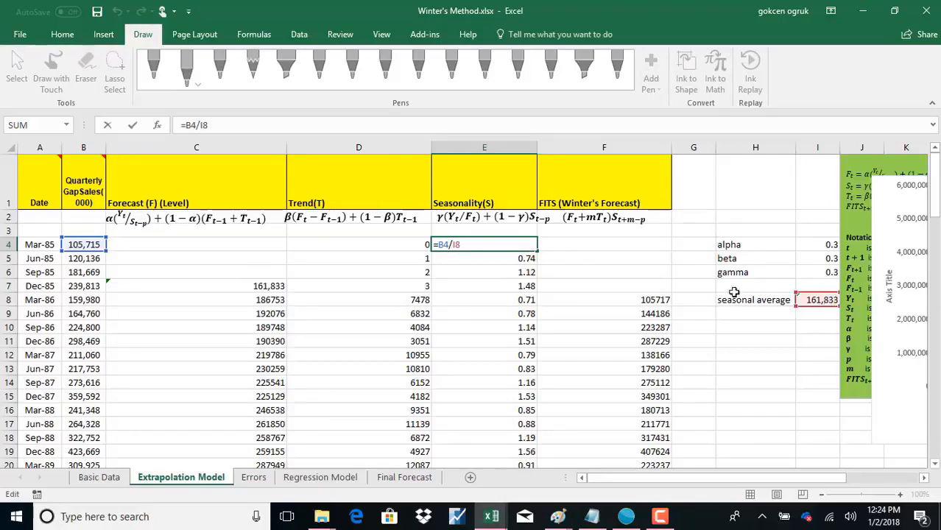
pyautogui.press('Return')
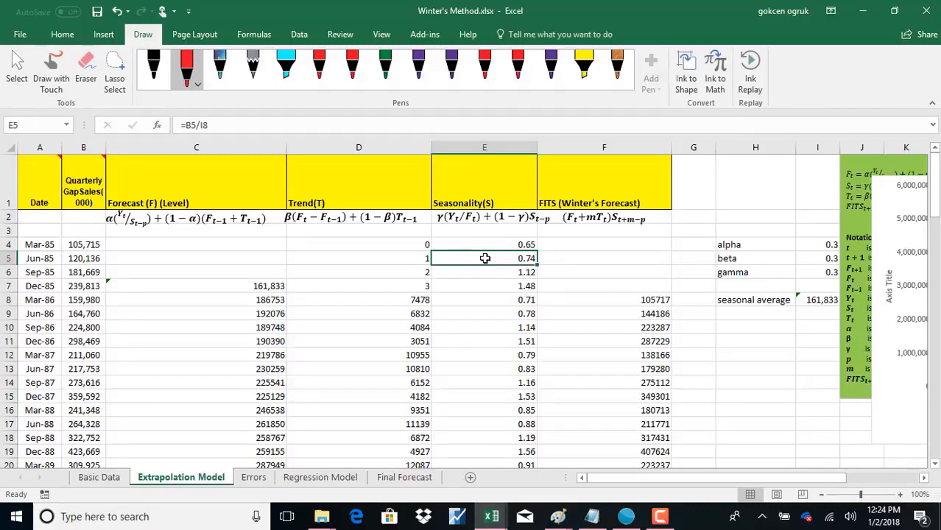
pyautogui.doubleClick(485, 261)
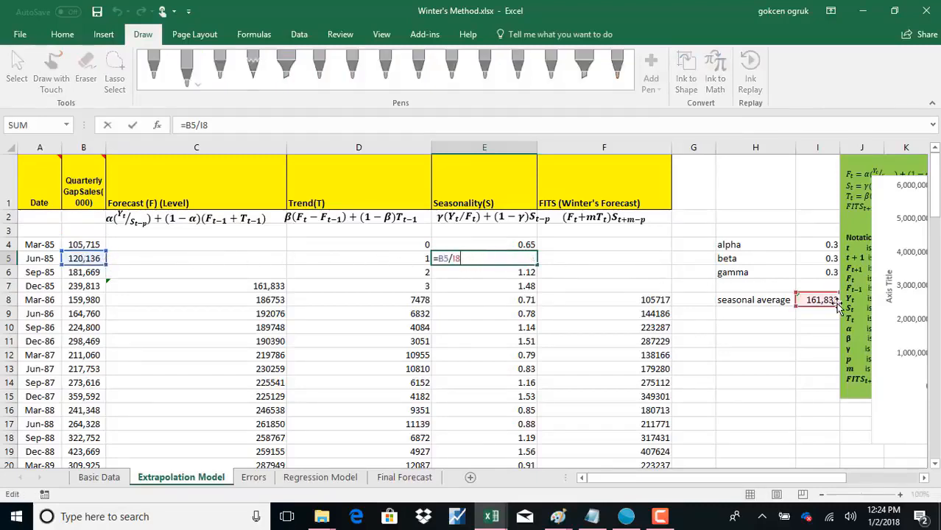
pyautogui.press('Return')
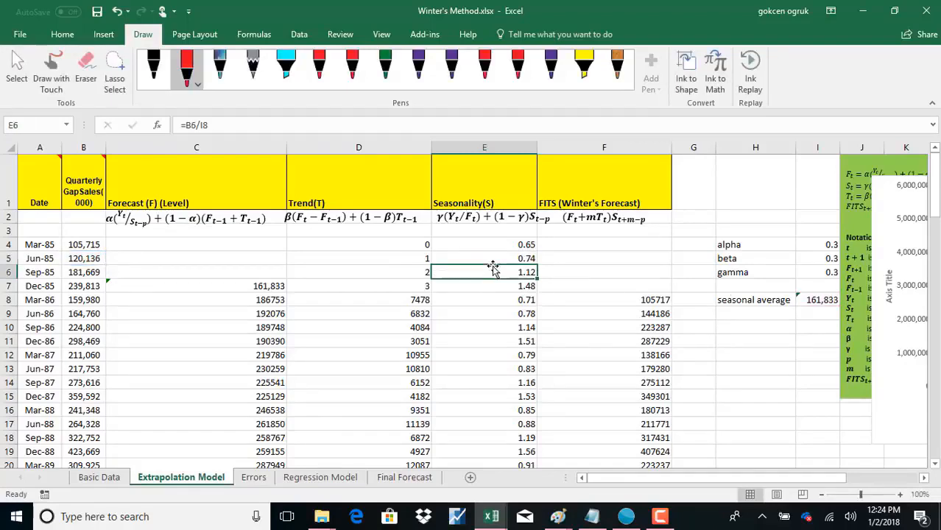
pyautogui.doubleClick(493, 272)
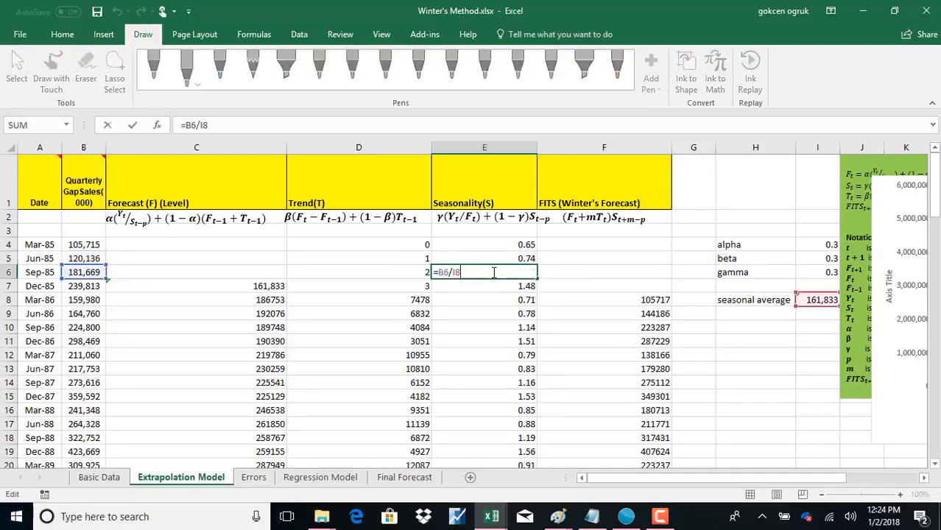
pyautogui.press('Return')
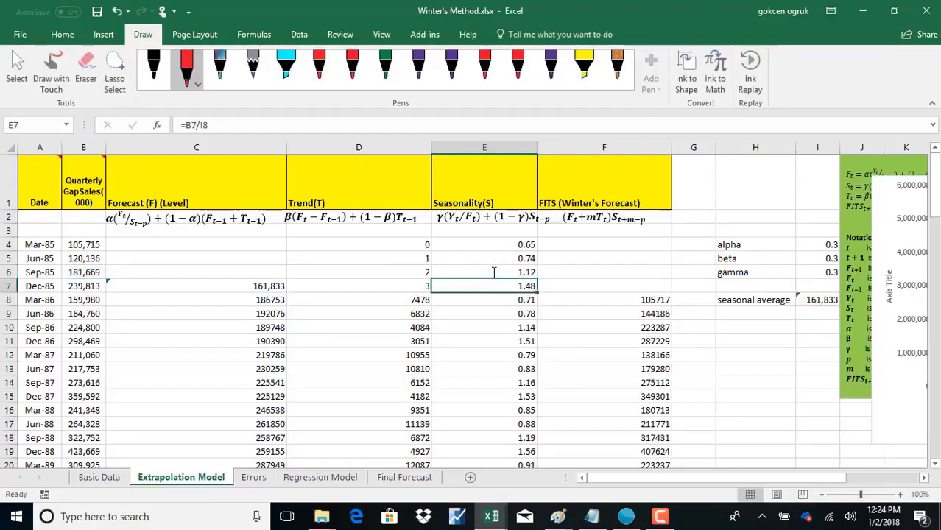
pyautogui.doubleClick(498, 286)
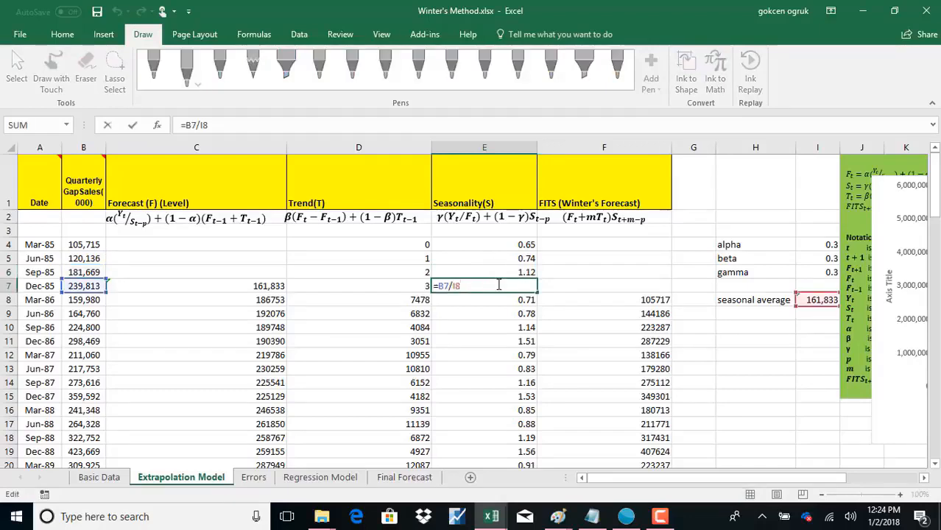
pyautogui.press('Return')
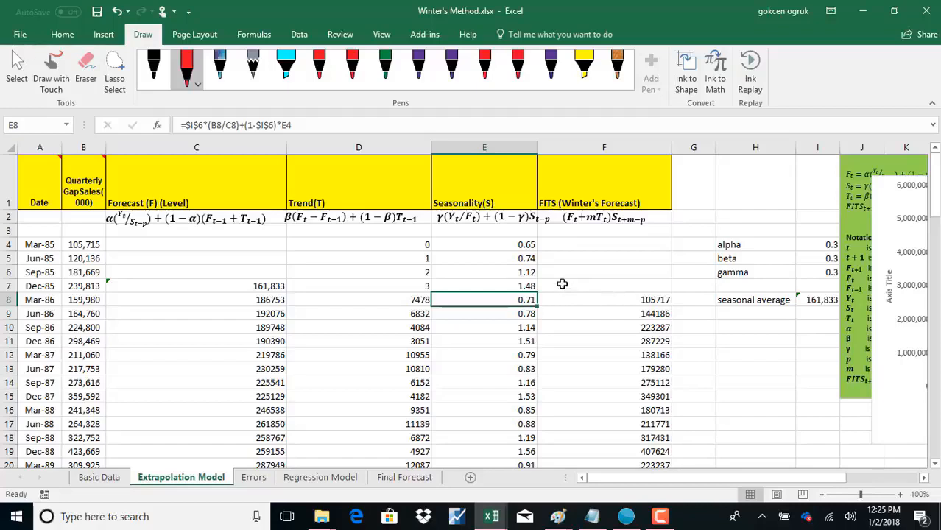
pyautogui.click(534, 259)
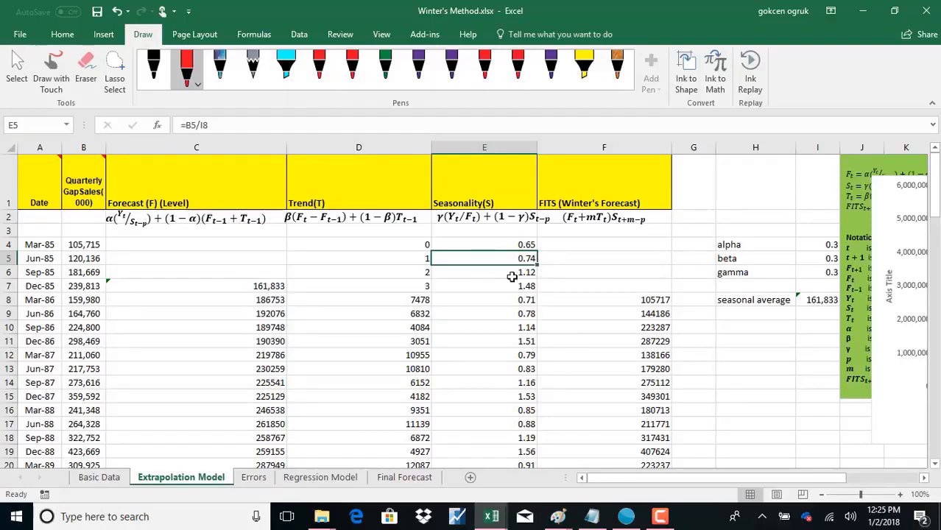
pyautogui.click(523, 270)
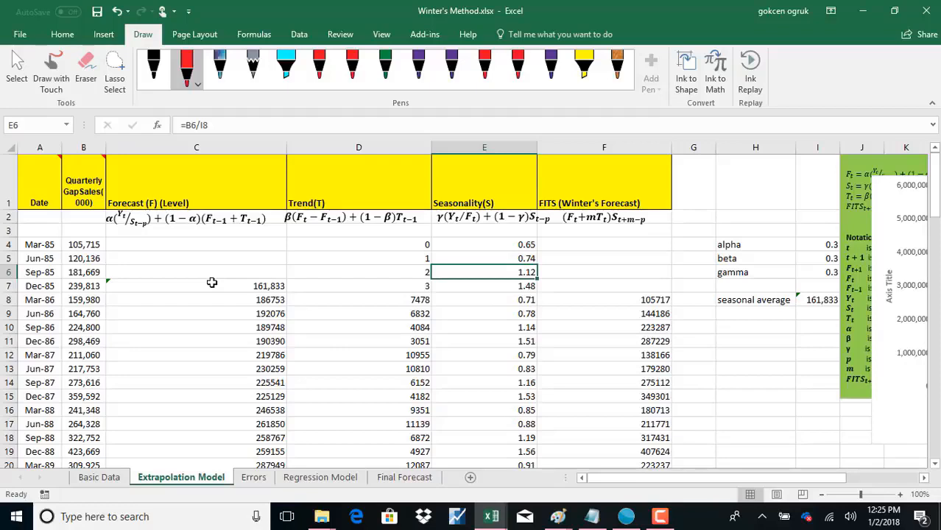
# Examine the starting level in C7, the starting trend in D7 and the trend equation under the Trend(T) heading.
pyautogui.click(274, 286)
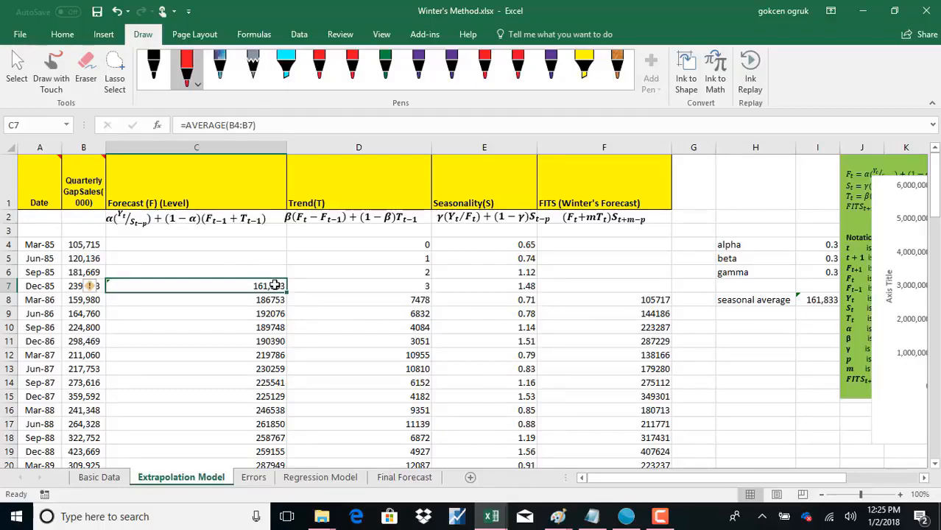
pyautogui.click(392, 287)
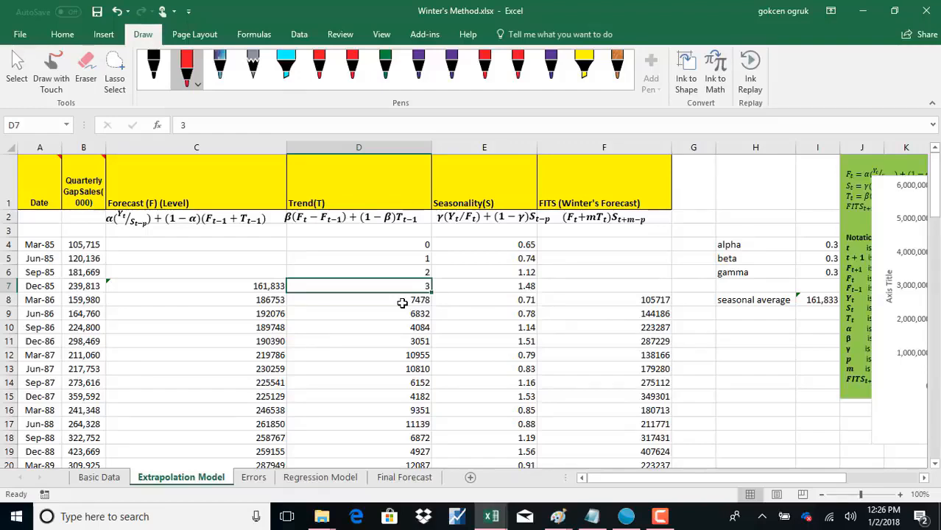
pyautogui.click(346, 219)
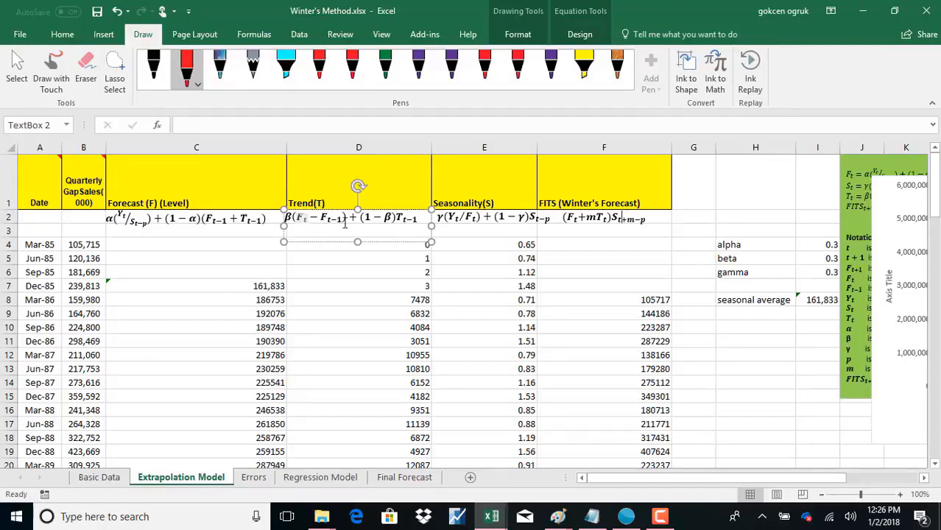
# Examine the level formula in C8 and the trend formula in D8 along with the cells they reference.
pyautogui.click(280, 301)
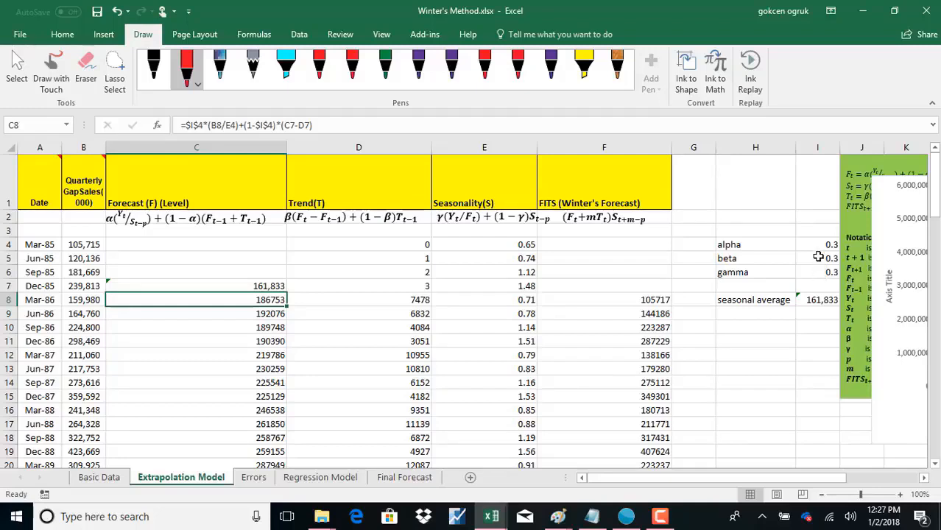
pyautogui.doubleClick(267, 300)
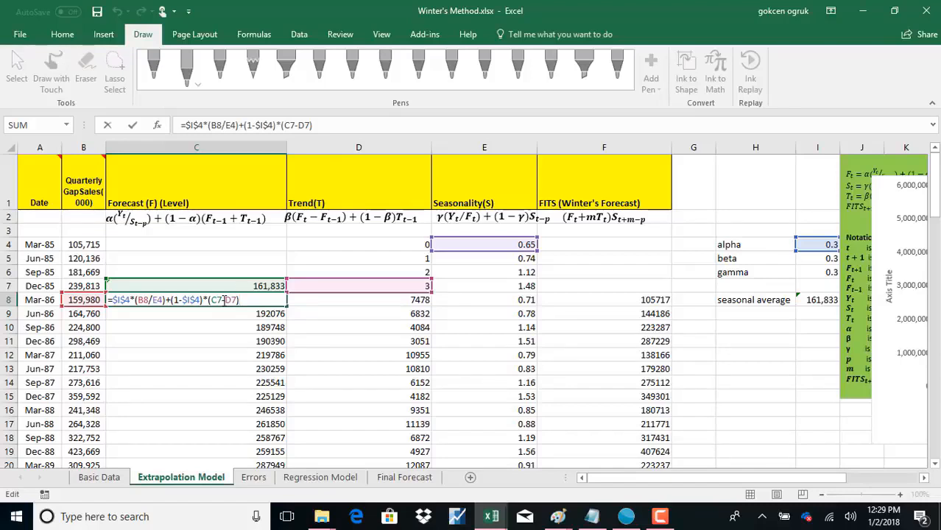
pyautogui.click(263, 295)
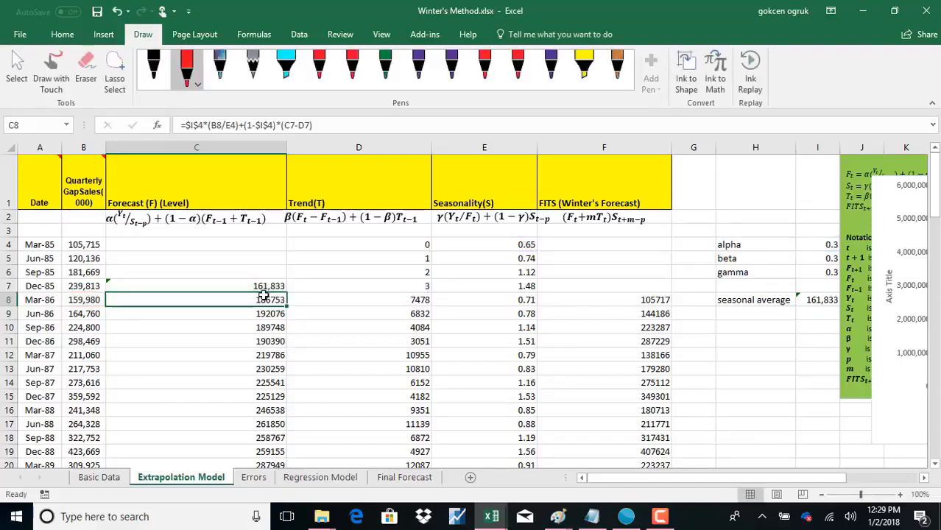
pyautogui.click(370, 299)
pyautogui.doubleClick(370, 300)
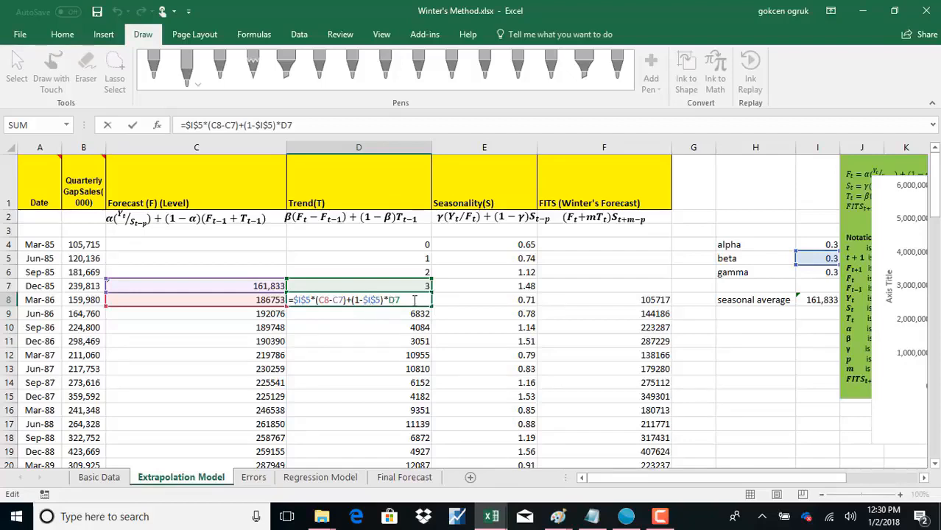
# Examine the seasonality formula in E8 and the Winter's forecast formula in F8 along with their referenced cells.
pyautogui.click(508, 297)
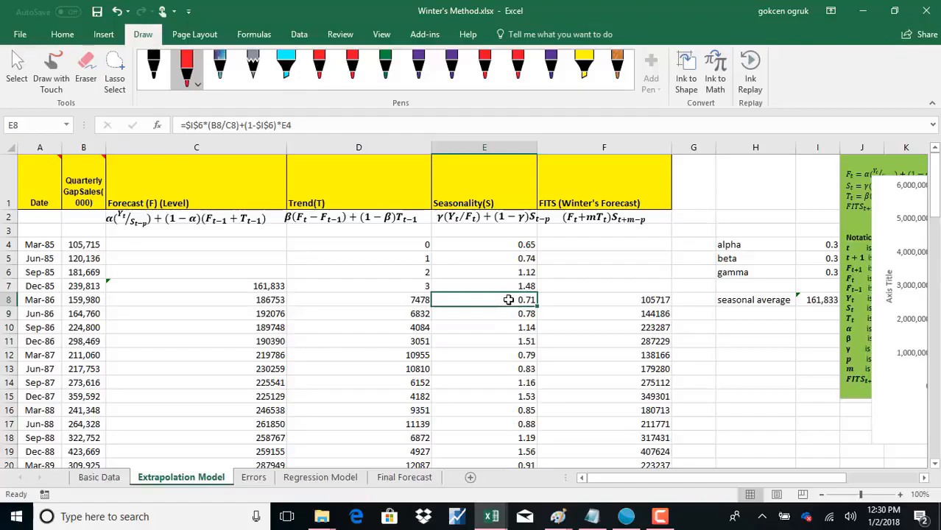
pyautogui.doubleClick(508, 300)
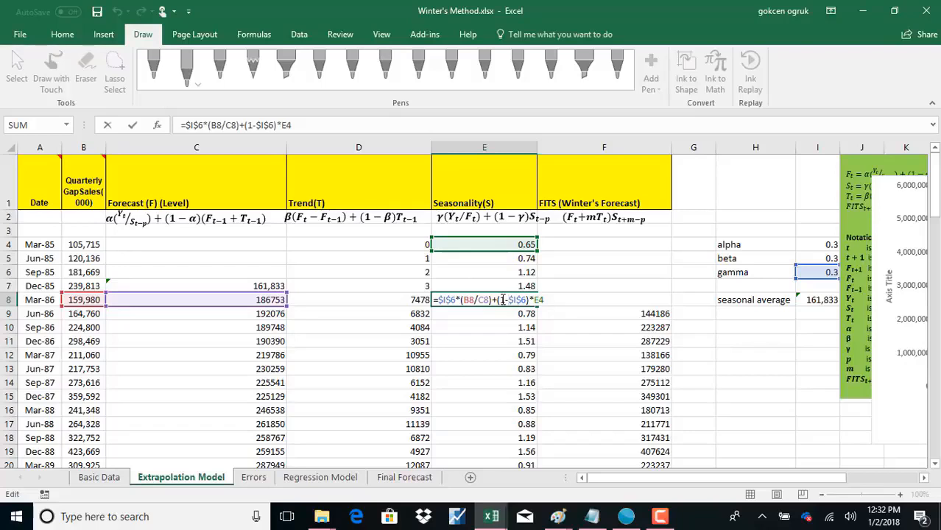
pyautogui.press('Tab')
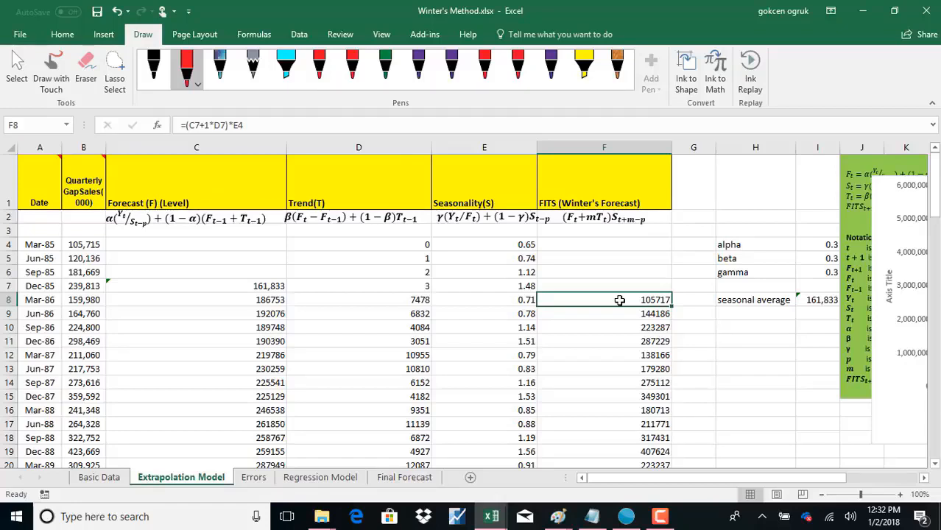
pyautogui.doubleClick(621, 300)
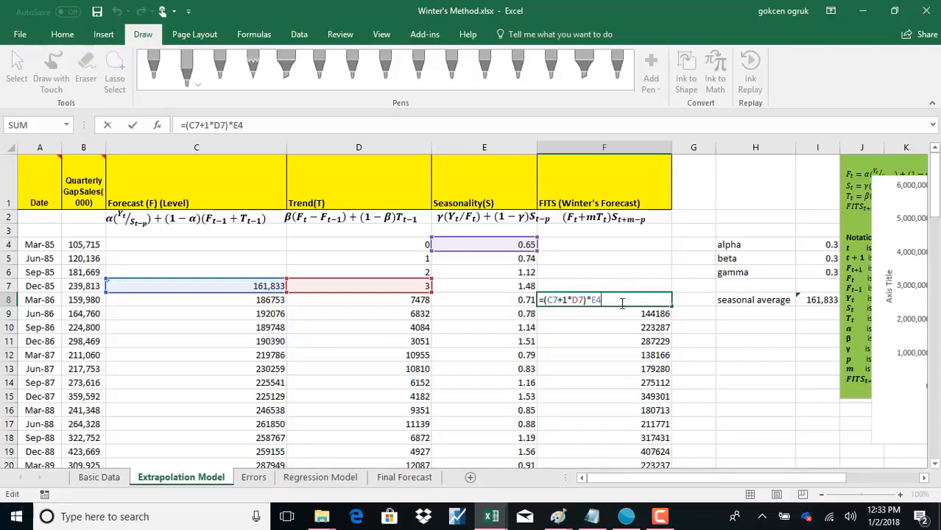
pyautogui.press('Return')
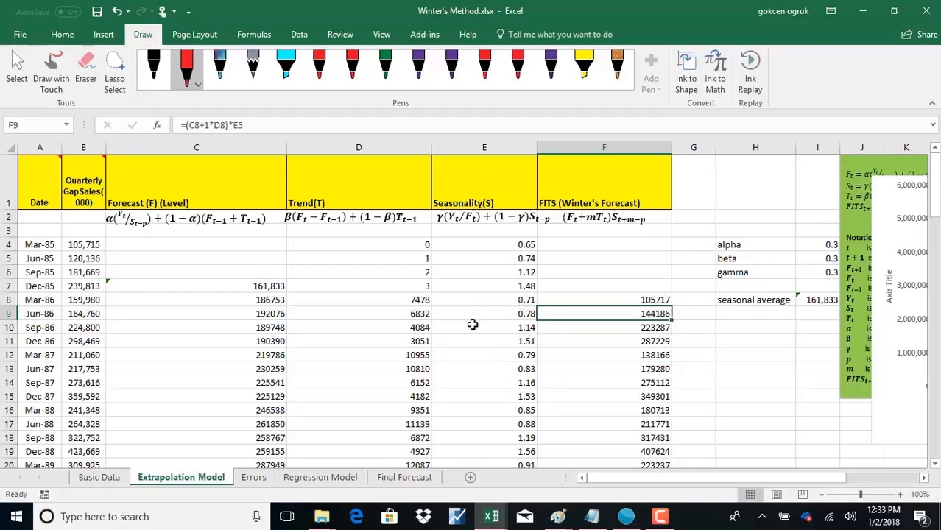
# Move the Actual and Forecast line chart so it starts over column F, and inspect the Forecast series.
pyautogui.moveTo(677, 478); pyautogui.dragTo(824, 477)
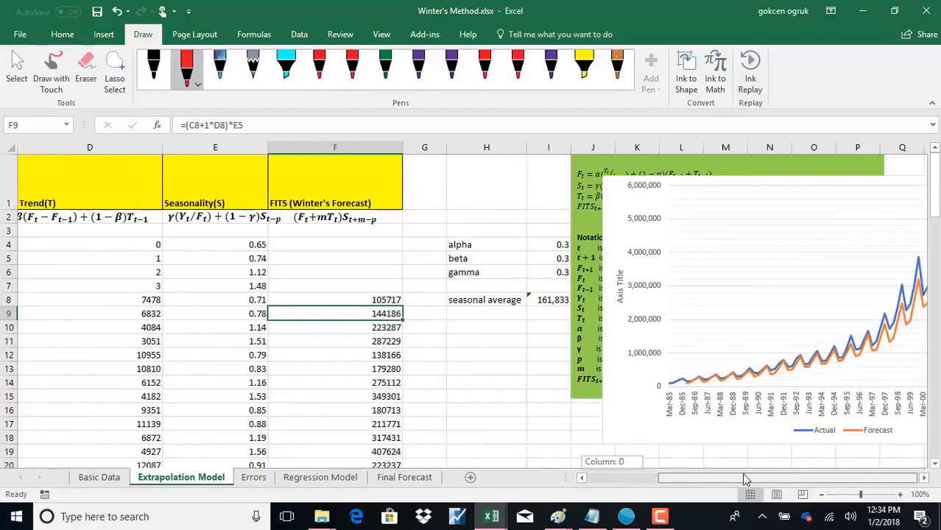
pyautogui.moveTo(728, 184); pyautogui.dragTo(488, 171)
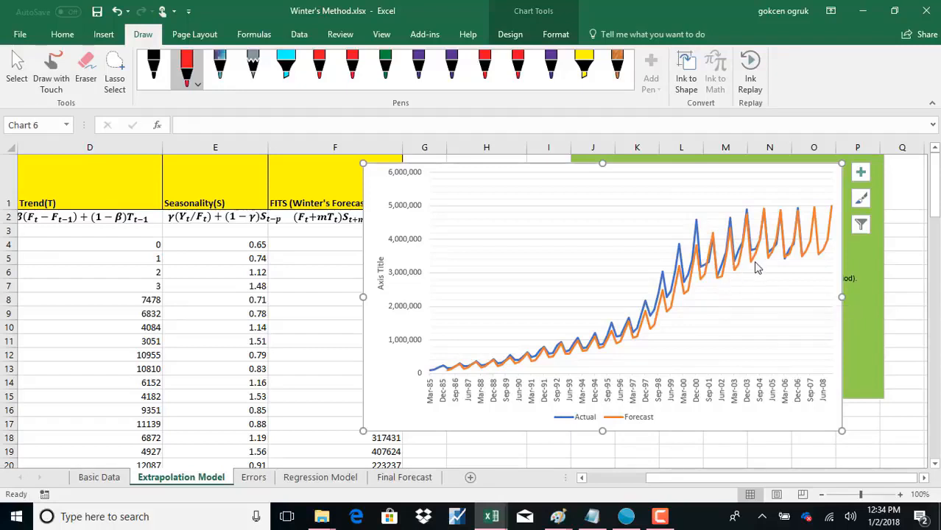
pyautogui.moveTo(758, 266)
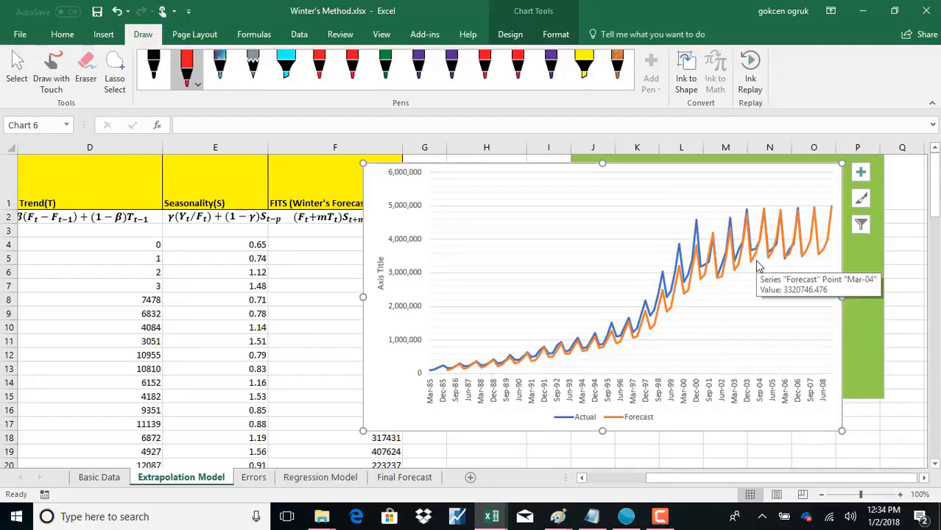
pyautogui.moveTo(803, 266)
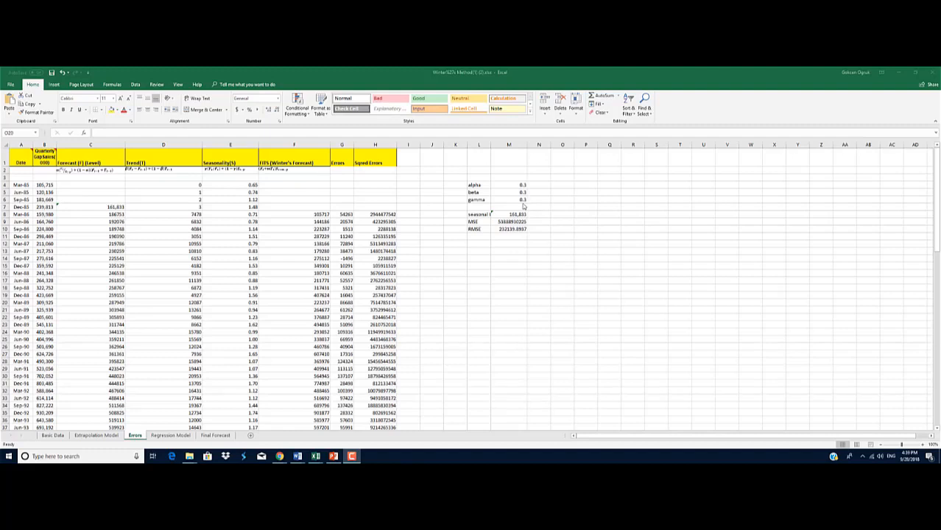
# Start Solver on the Errors sheet and set its objective to the RMSE cell M10.
pyautogui.click(136, 85)
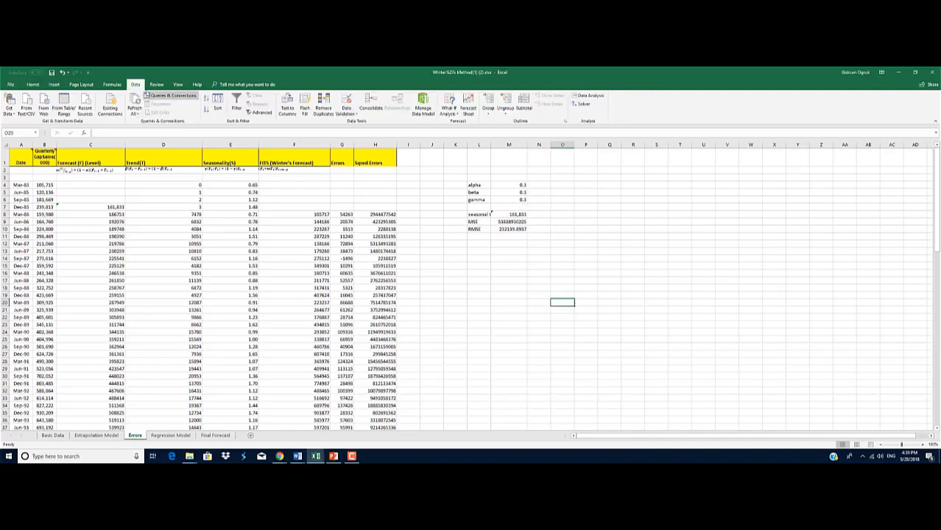
pyautogui.click(586, 105)
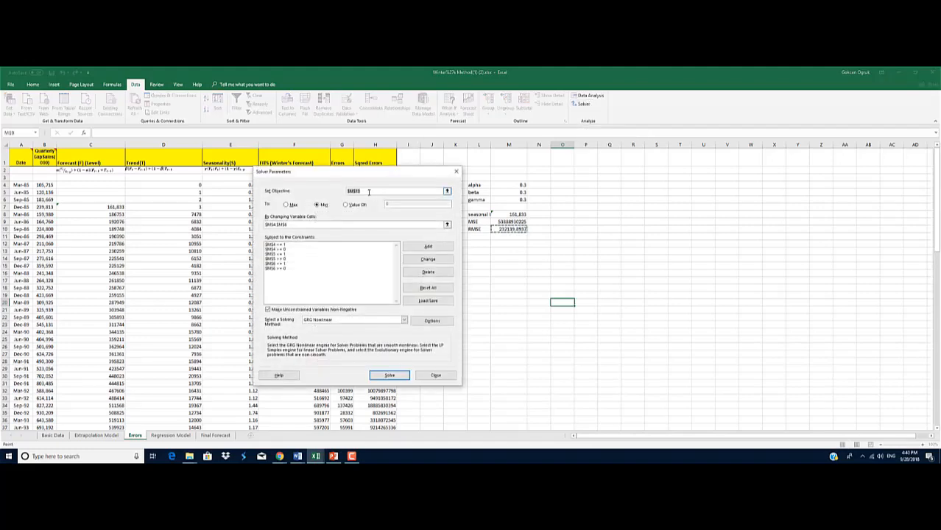
pyautogui.moveTo(341, 192); pyautogui.dragTo(339, 189)
pyautogui.press('BackSpace')
pyautogui.click(505, 230)
# Set Solver's changing variable cells to the alpha, beta and gamma values in M4:M6.
pyautogui.moveTo(291, 226); pyautogui.dragTo(271, 225)
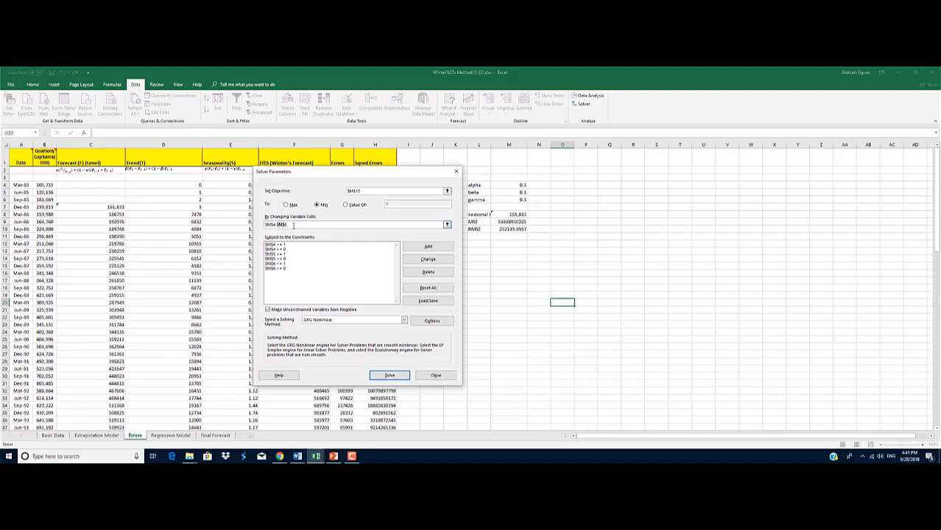
pyautogui.press('BackSpace')
pyautogui.moveTo(515, 185); pyautogui.dragTo(510, 200)
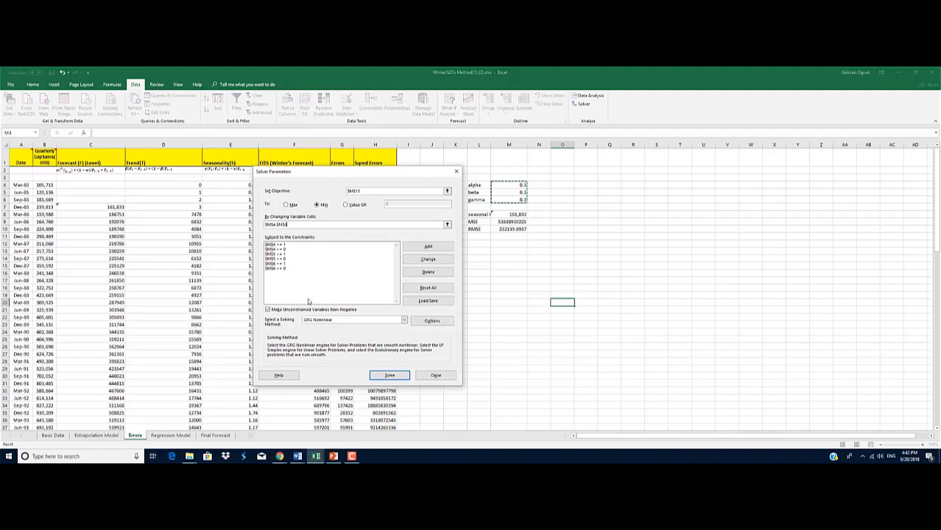
# Run Solver to minimize RMSE under the existing constraints and keep its solution for alpha, beta and gamma.
pyautogui.click(391, 376)
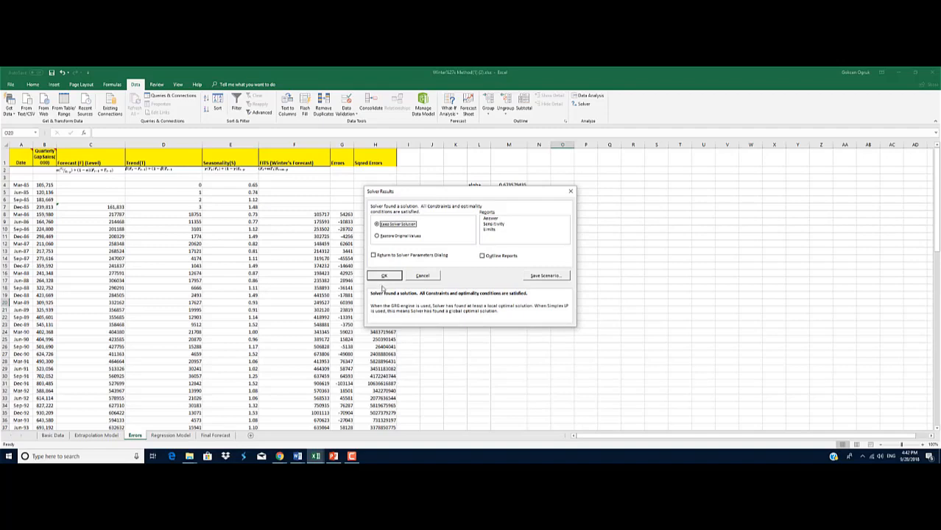
pyautogui.click(384, 276)
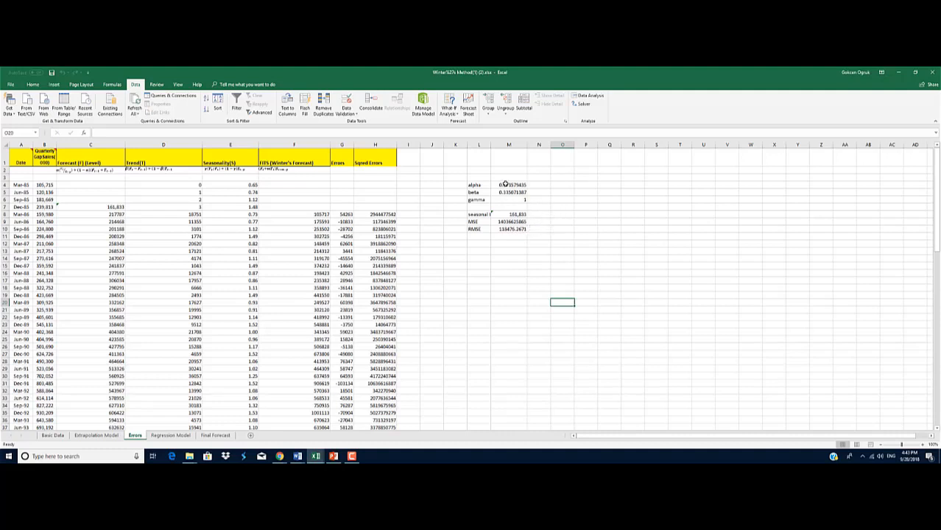
# Copy the optimized alpha, beta and gamma from M4:M6 of the Errors sheet into I4:I6 of the Extrapolation Model sheet.
pyautogui.moveTo(505, 184); pyautogui.dragTo(505, 198)
pyautogui.rightClick(507, 196)
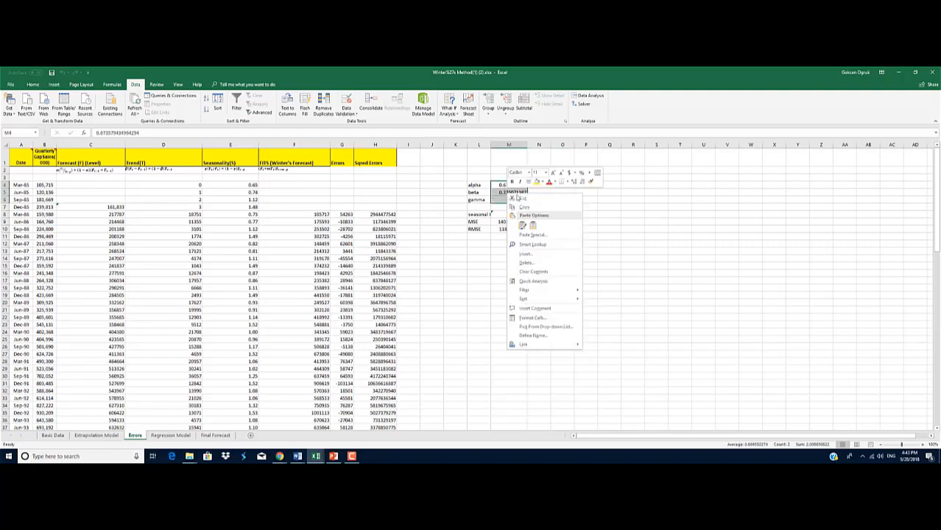
pyautogui.click(525, 206)
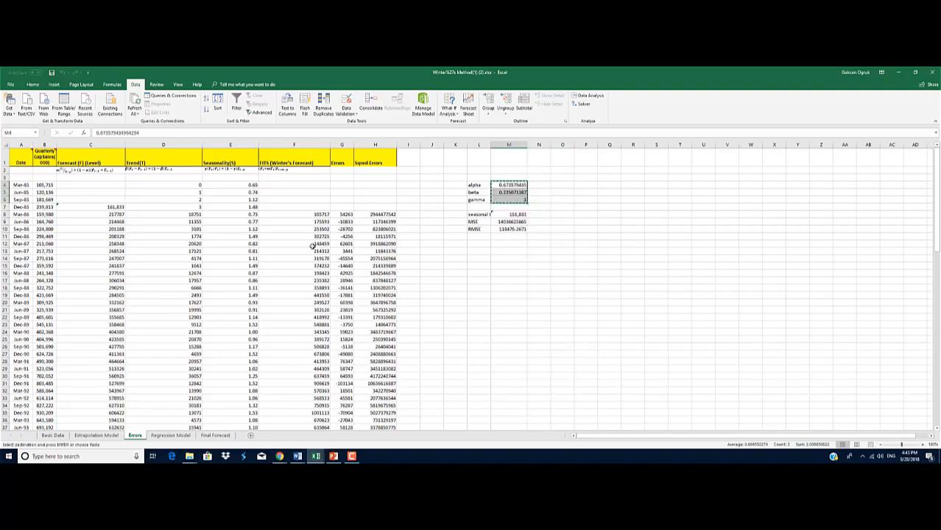
pyautogui.click(96, 435)
pyautogui.scroll(10, 424, 343)
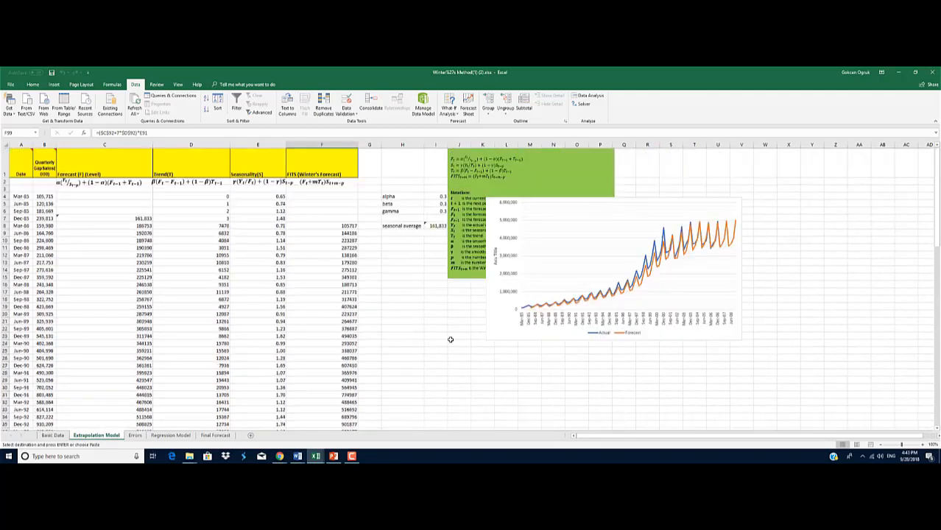
pyautogui.click(440, 196)
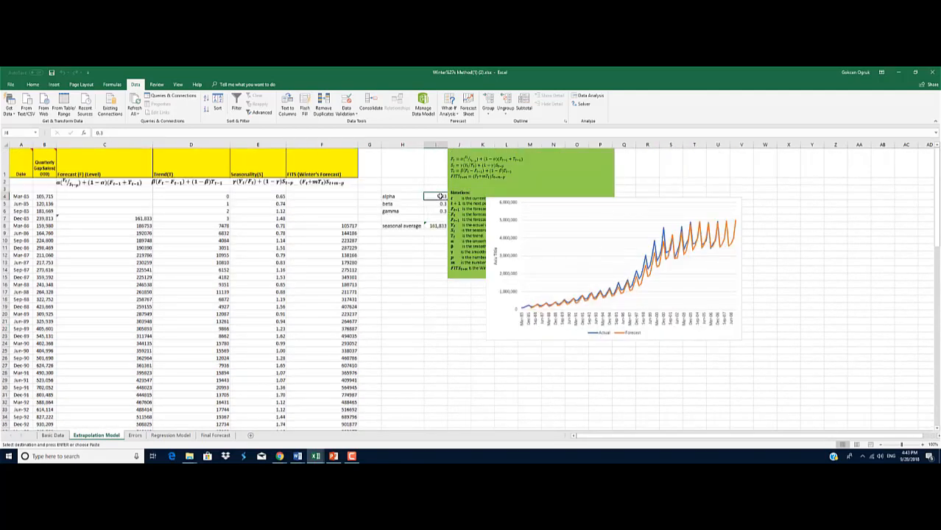
pyautogui.rightClick(440, 195)
pyautogui.click(468, 230)
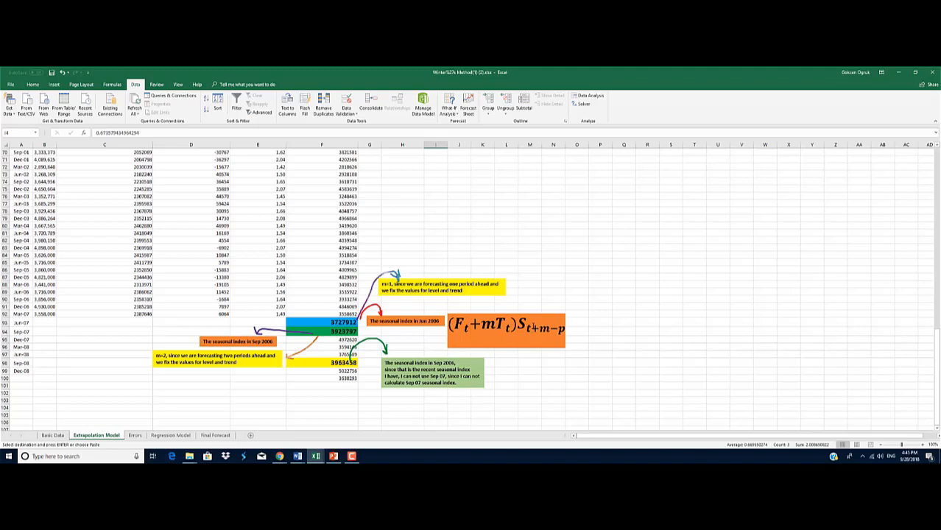
# Examine the Winter's forecast formulas for Jun-07, Sep-07, Dec-07 and Sep-08 in F93, F94, F95 and F98, including their level, trend and seasonal references.
pyautogui.click(341, 322)
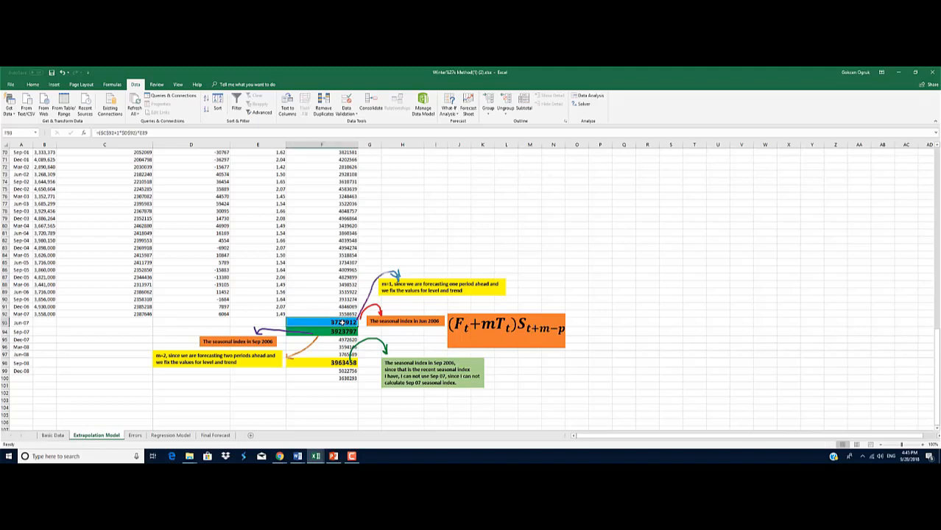
pyautogui.doubleClick(341, 323)
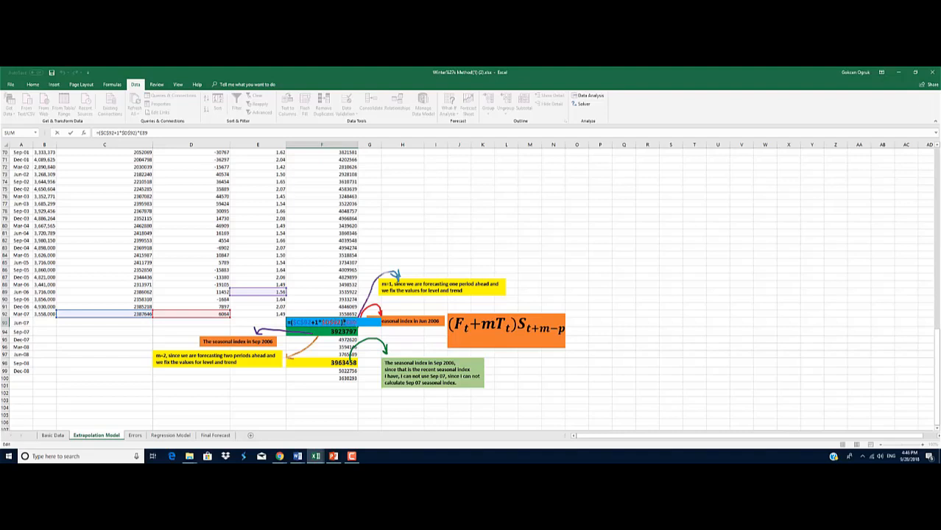
pyautogui.press('Return')
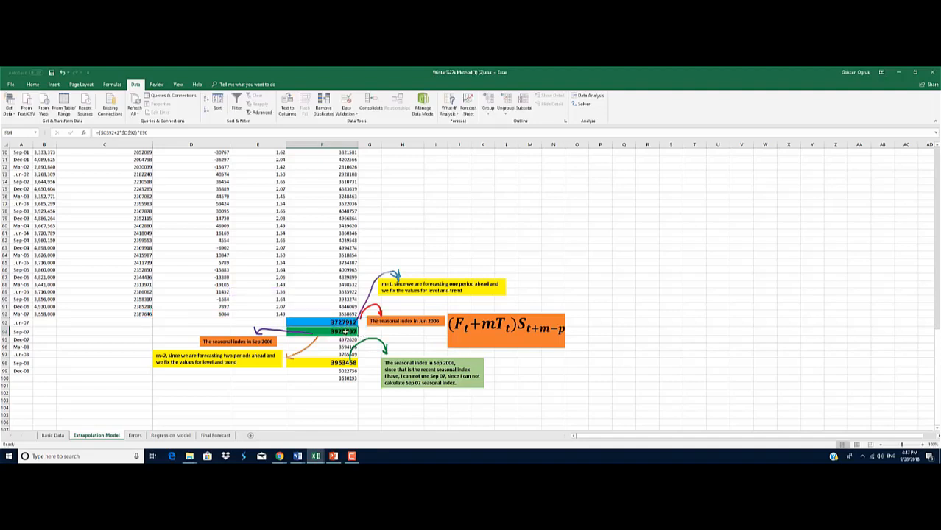
pyautogui.doubleClick(344, 332)
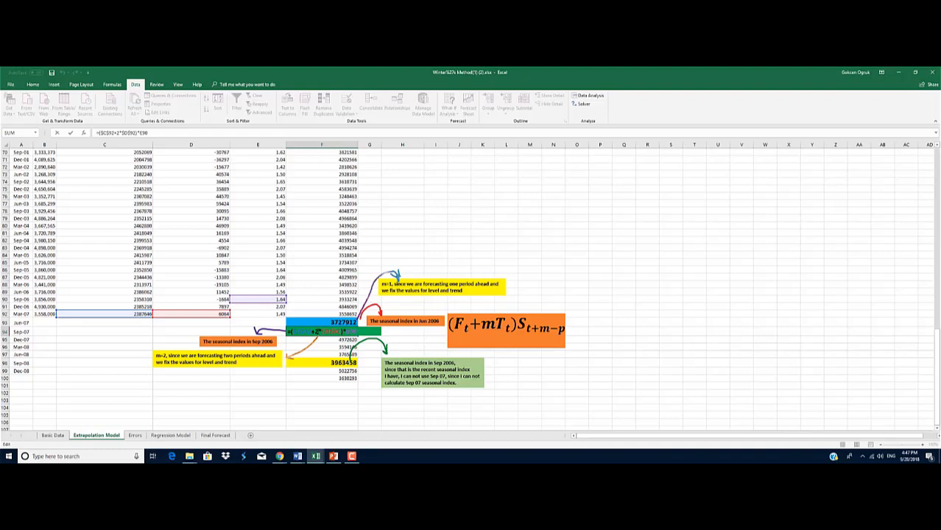
pyautogui.doubleClick(330, 339)
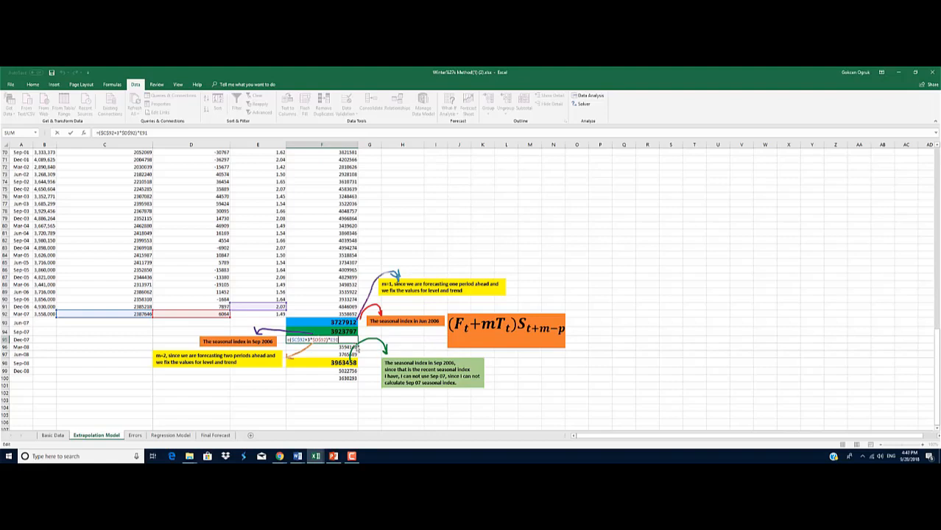
pyautogui.press('Return')
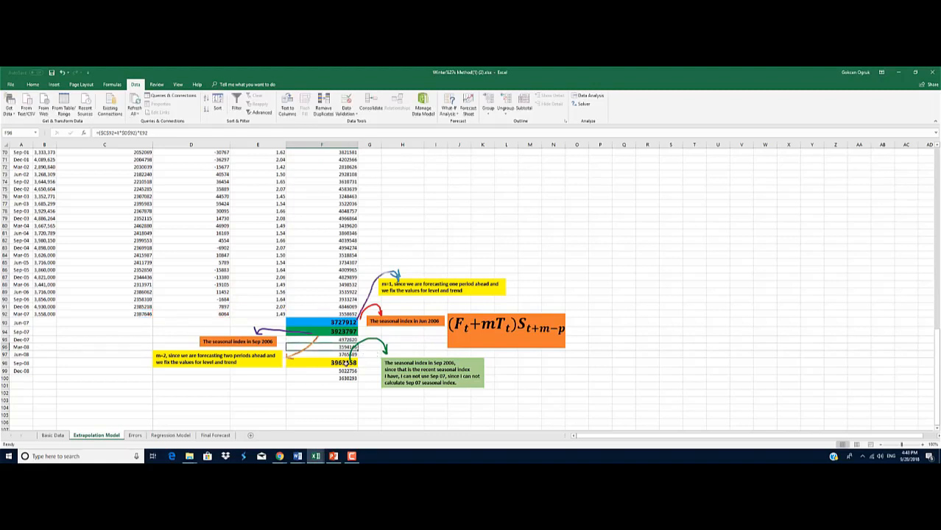
pyautogui.doubleClick(350, 364)
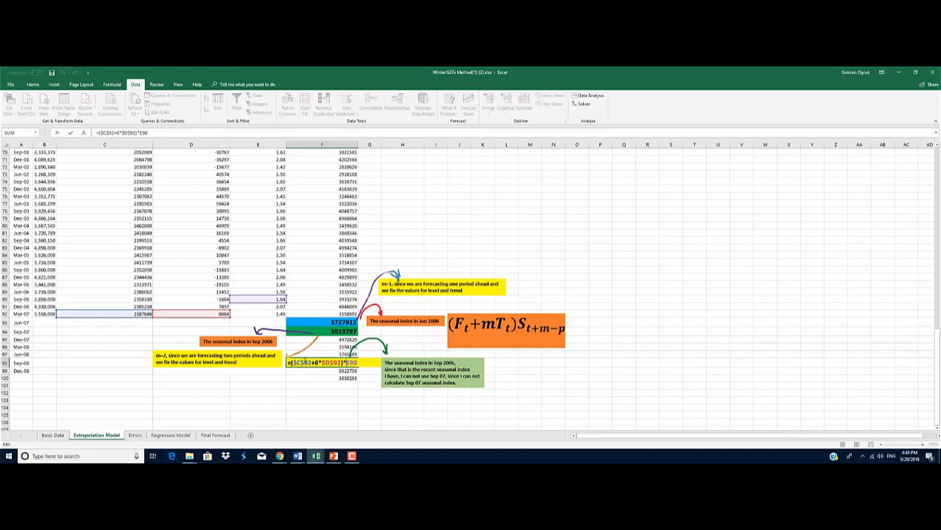